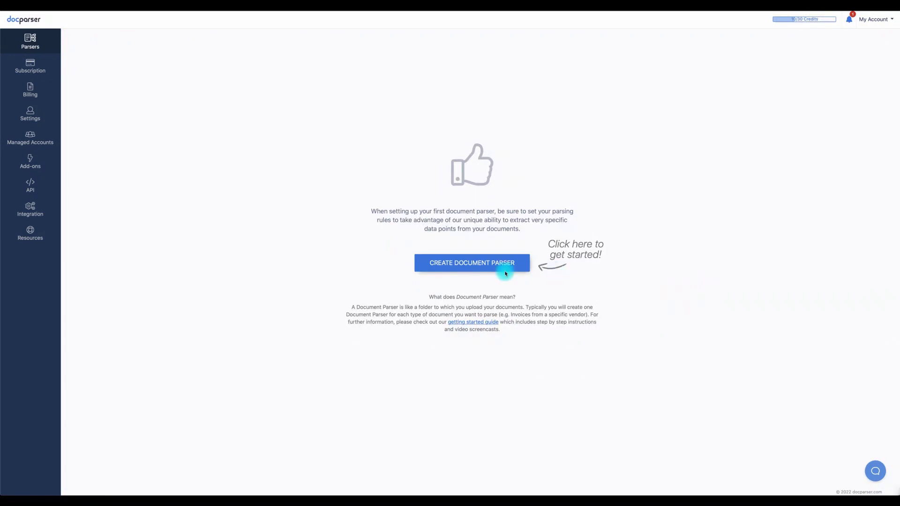
Step: Create a new document parser from the Bank Statements template, named 'My Bank Statement Parser'
click(473, 264)
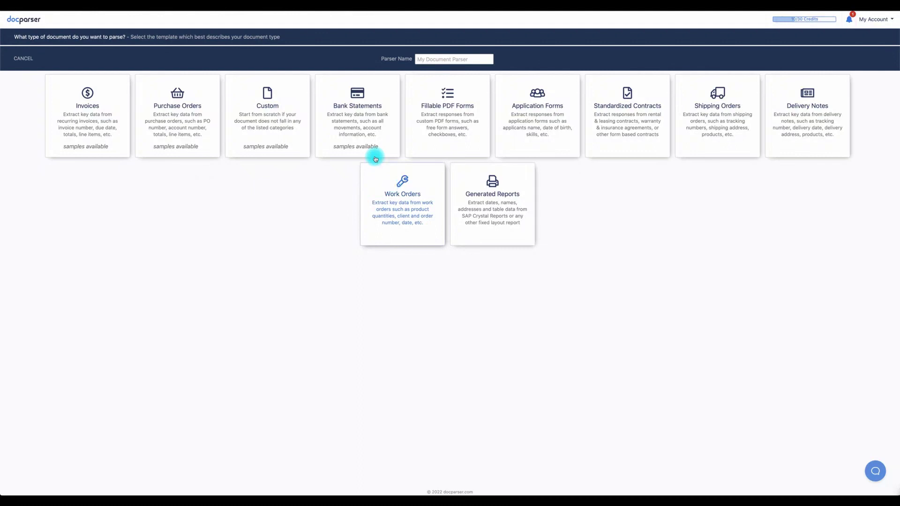
click(360, 118)
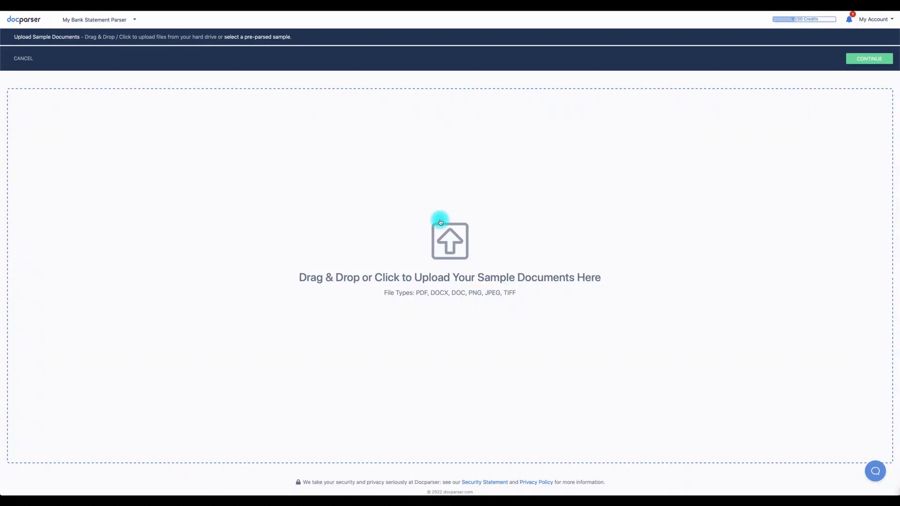
Step: Upload sample-bank-statement.pdf as the parser's sample document and continue to the rule presets
click(440, 223)
click(246, 69)
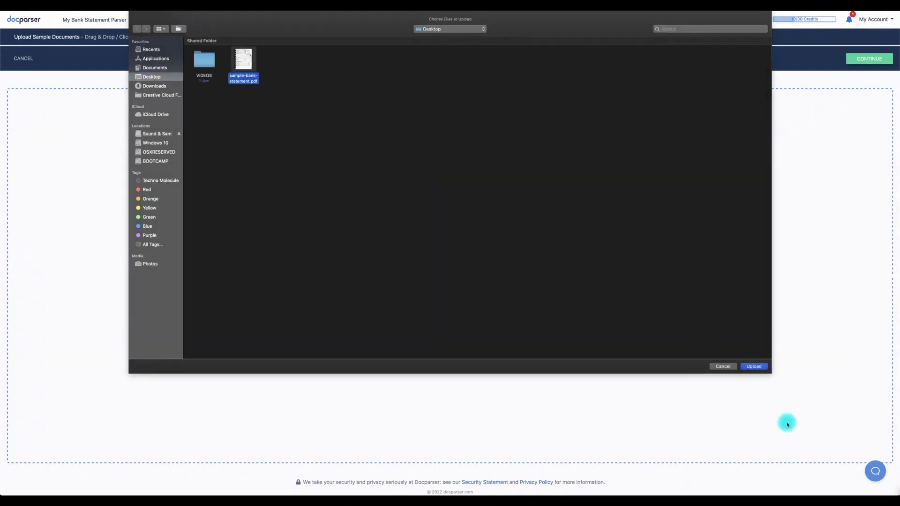
click(755, 367)
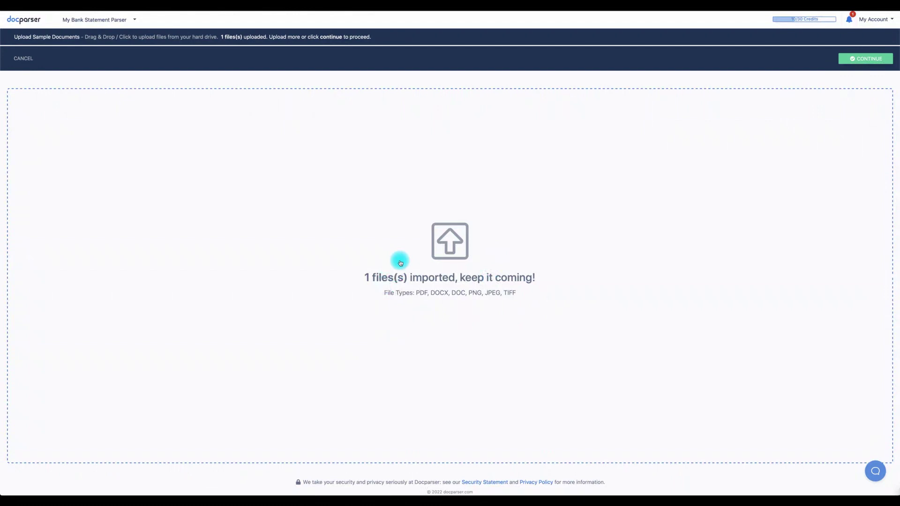
click(865, 59)
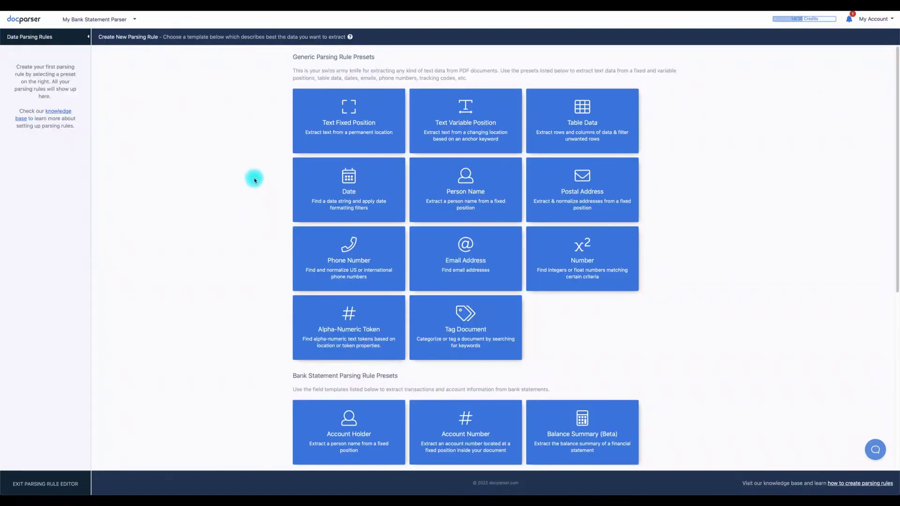
scroll(253, 179, down, 2)
scroll(260, 184, down, 2)
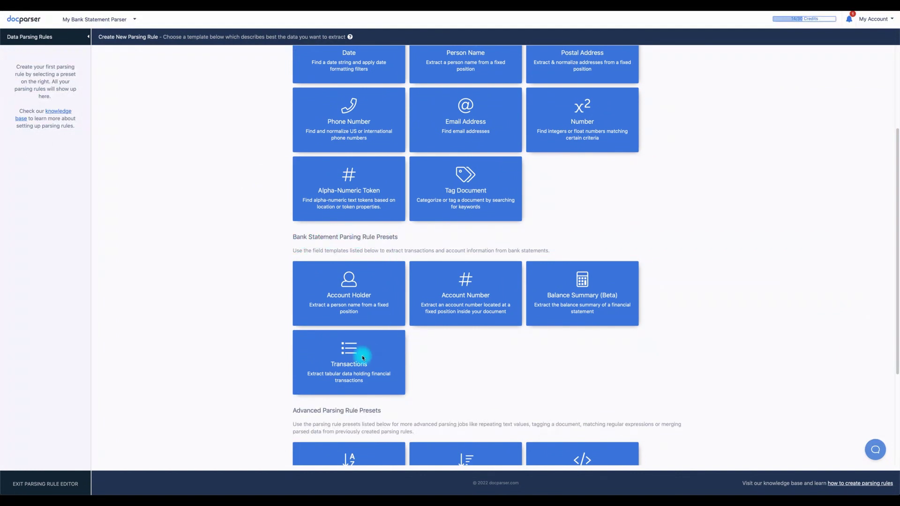
Step: Add a parsing rule from the Transactions preset under Bank Statement Parsing Rule Presets
click(351, 362)
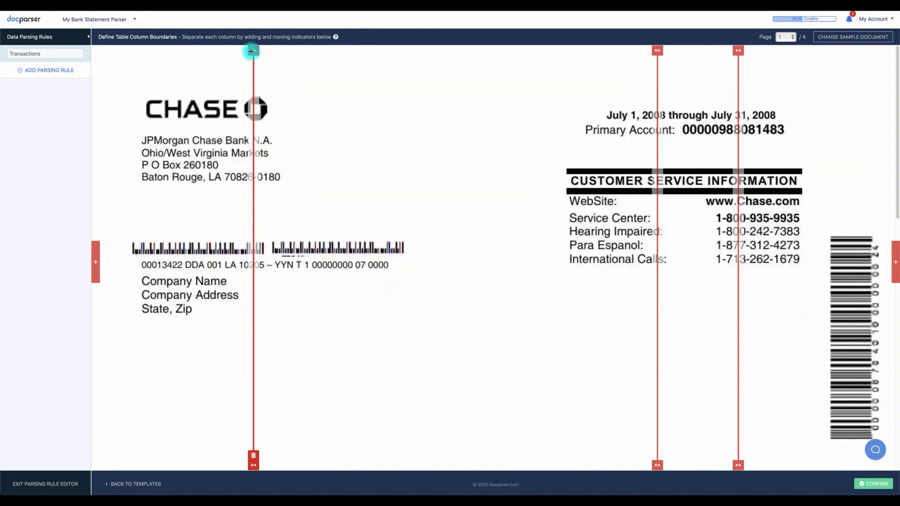
Step: Remove the leftmost column line, place the remaining lines around the AMOUNT column, and confirm
mouse_move(254, 51)
mouse_down()
mouse_move(316, 57)
mouse_move(254, 56)
mouse_up()
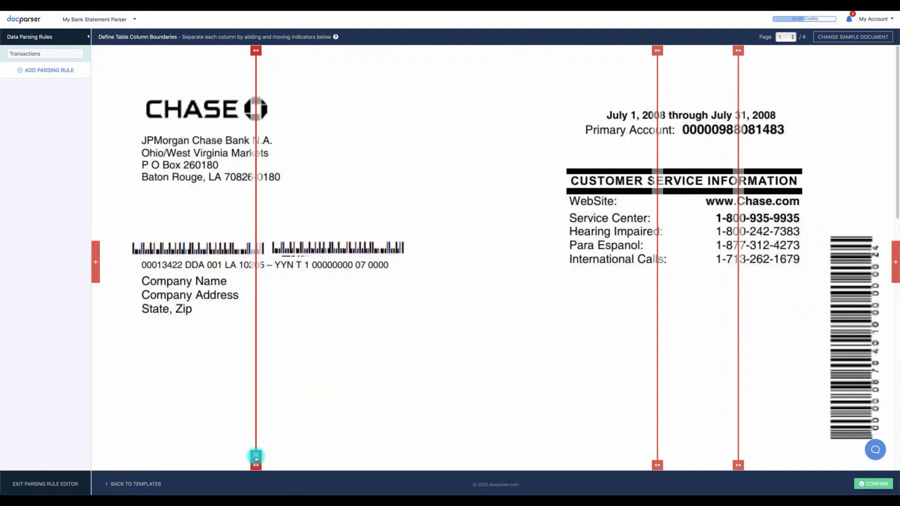
click(257, 459)
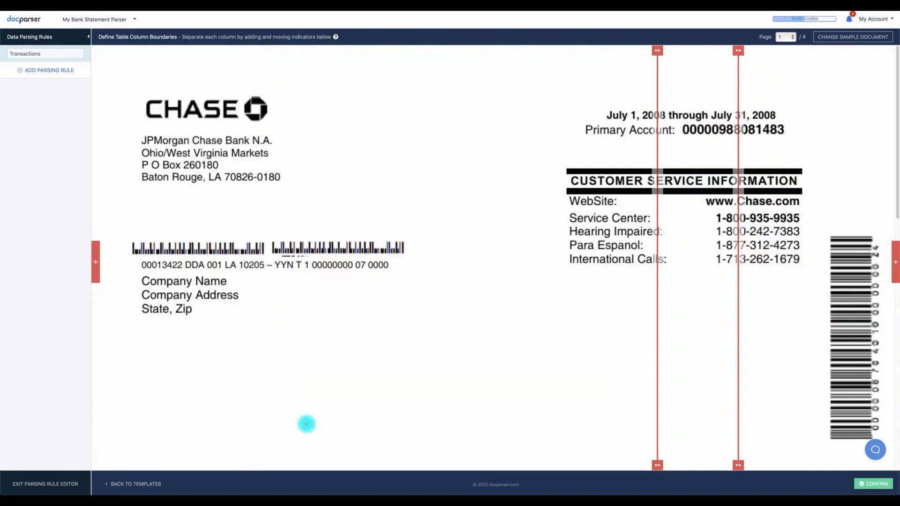
scroll(760, 211, down, 3)
scroll(764, 151, down, 5)
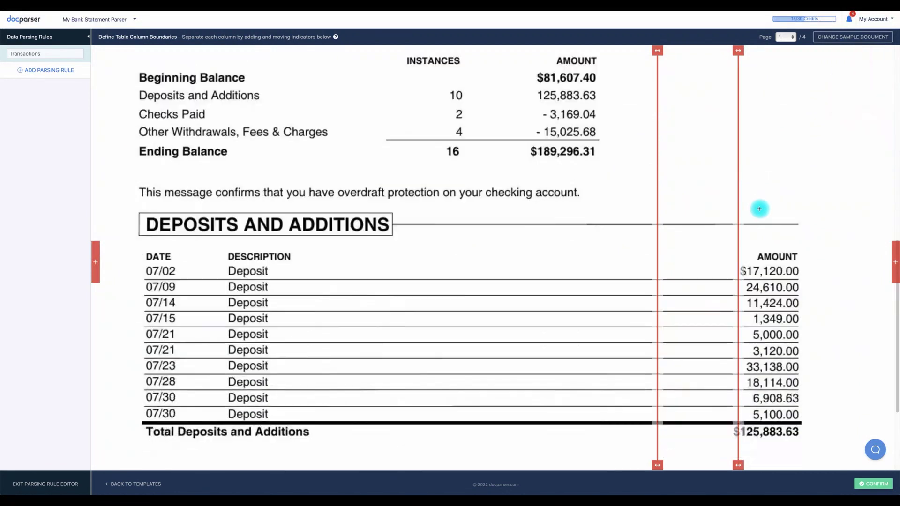
scroll(760, 204, down, 1)
drag(751, 192, 815, 194)
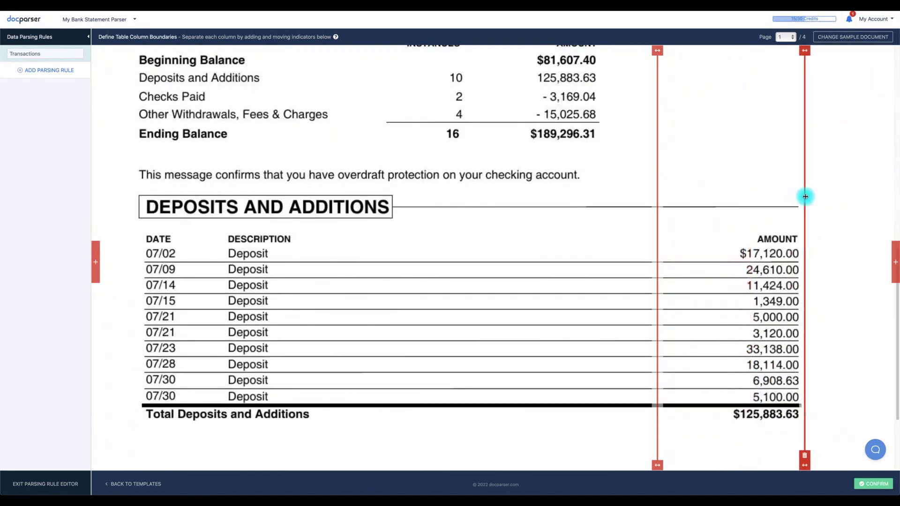
drag(668, 146, 729, 150)
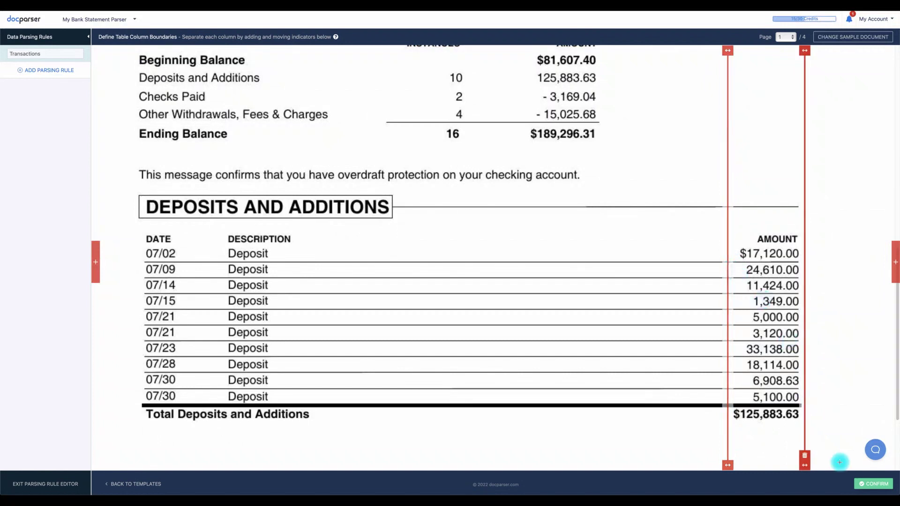
click(868, 485)
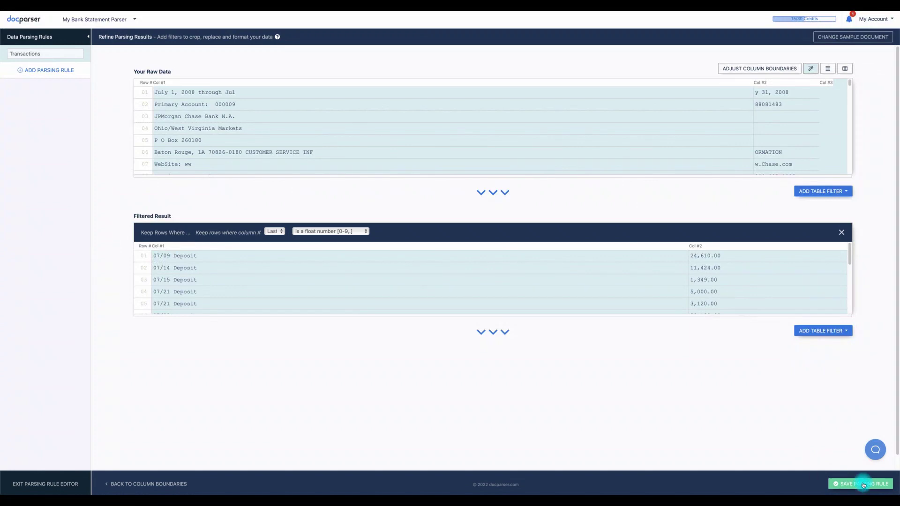
Step: Save the Transactions parsing rule and exit the parsing rule editor
click(864, 484)
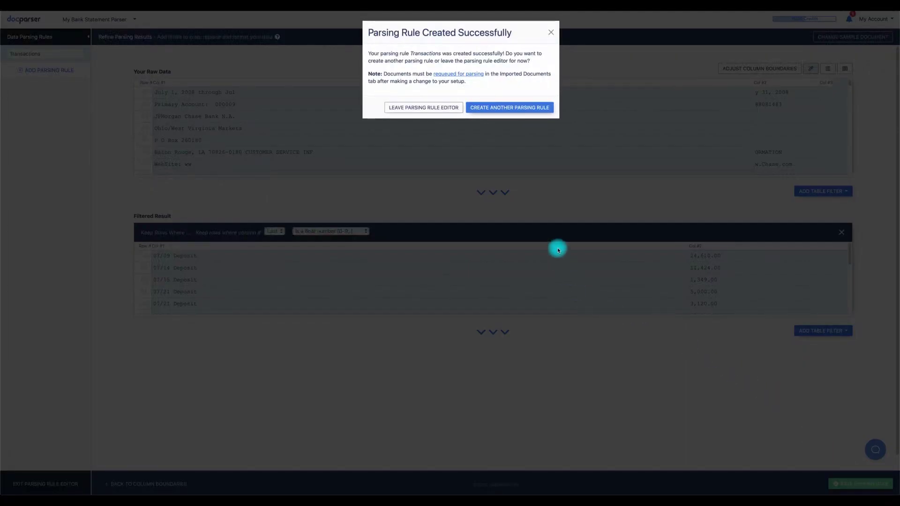
click(433, 109)
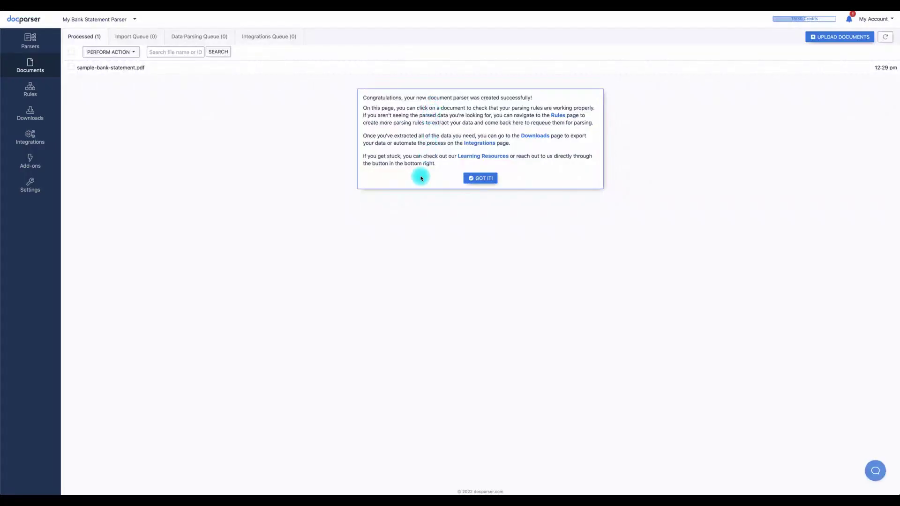
Step: Close the Congratulations popup with GOT IT!
click(481, 178)
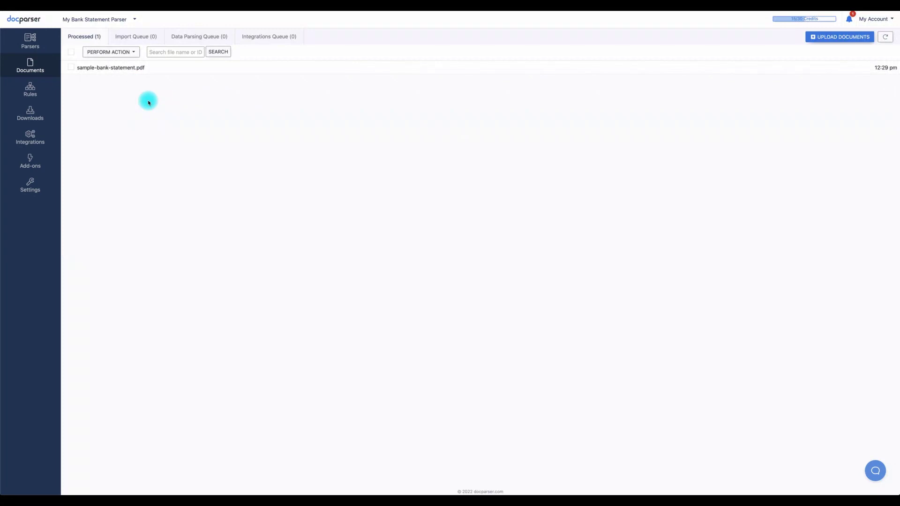
Step: Download sample-bank-statement.pdf's parsed data via its Excel Download link
click(72, 68)
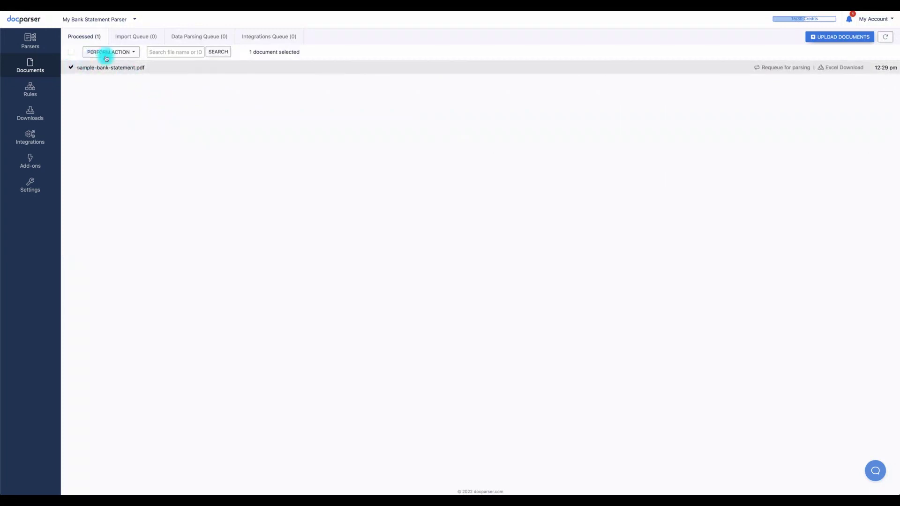
click(131, 55)
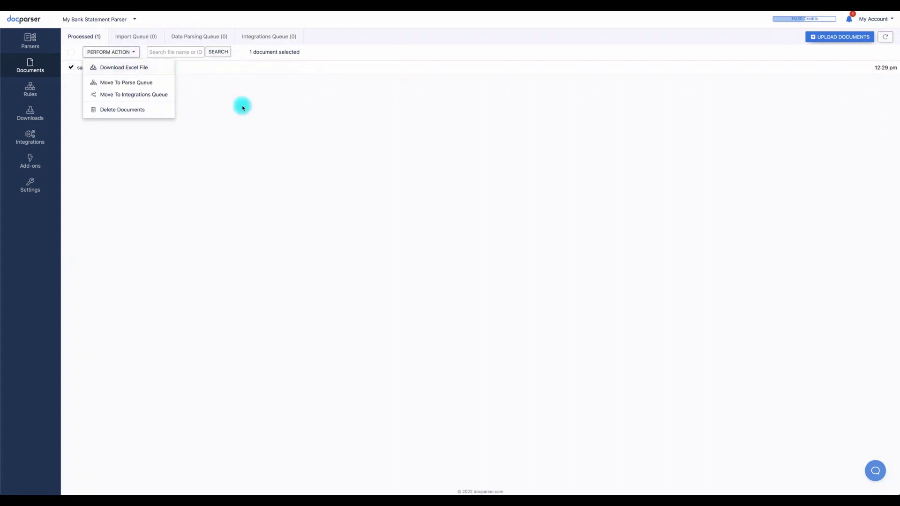
click(191, 79)
click(71, 68)
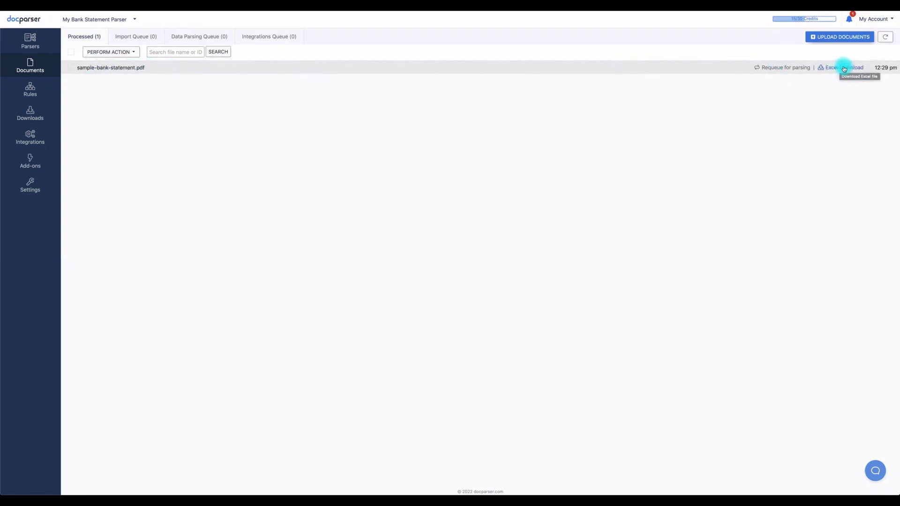
click(844, 68)
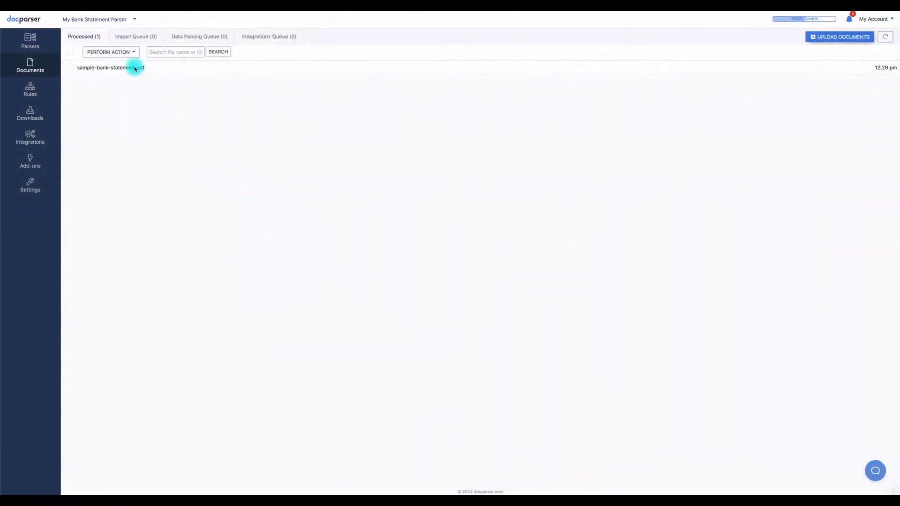
Step: Open sample-bank-statement.pdf from the Processed list to view its Parsed Data panel
click(136, 69)
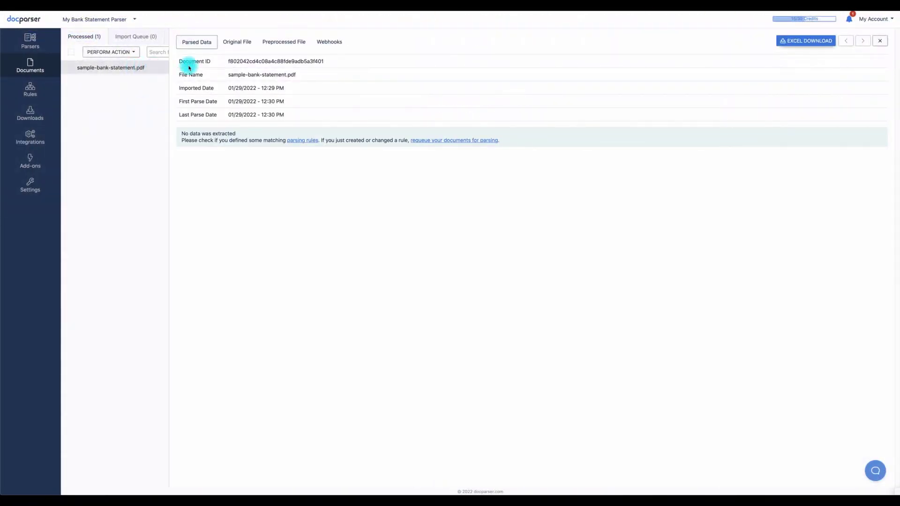